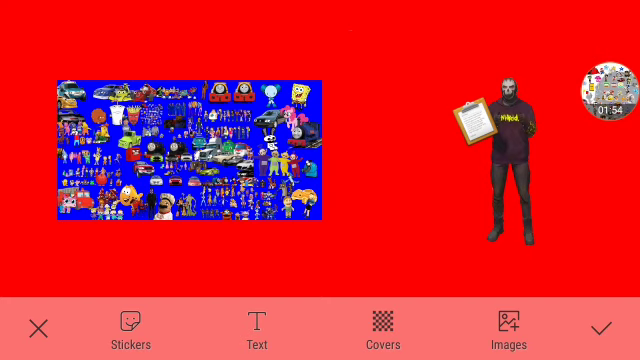
Open the sticker panel to add the dinosaur, pig and girl stickers beside the masked man.
left_click(609, 92)
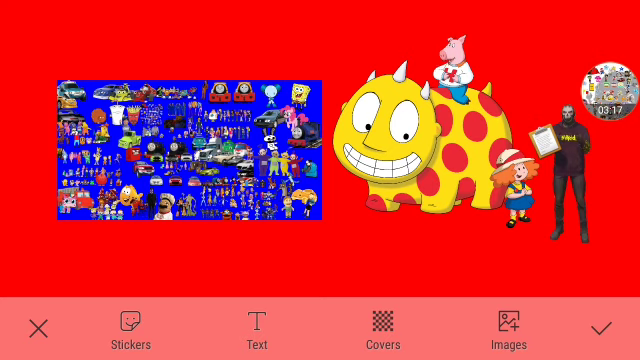
Nudge the clipboard sticker a few pixels up and right, and adjust its angle.
left_click(545, 140)
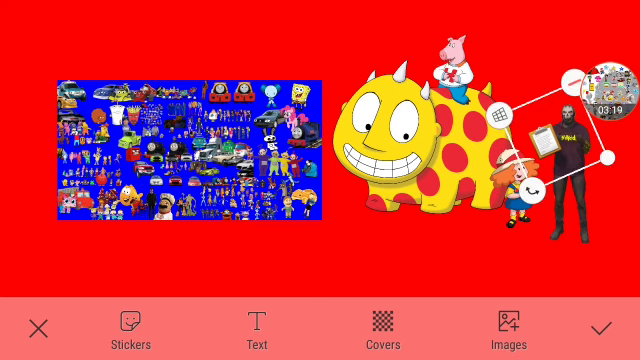
left_click_drag(548, 140, 552, 136)
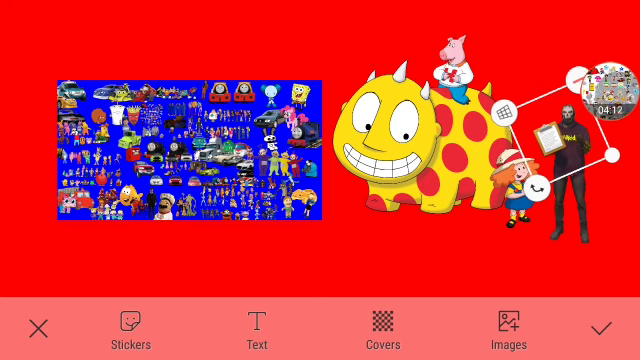
left_click_drag(557, 140, 560, 137)
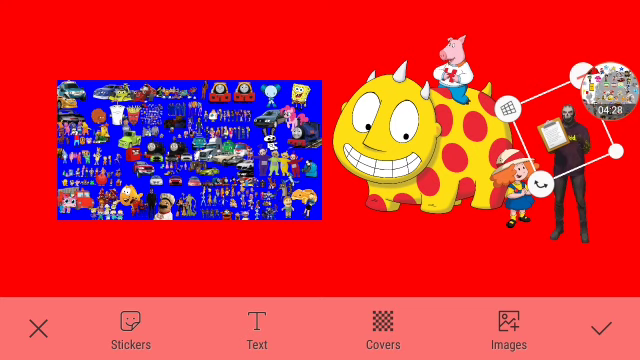
left_click_drag(615, 150, 610, 157)
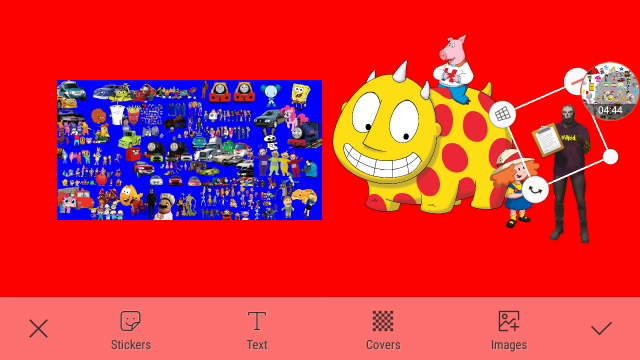
Drag the dinosaur, pig and girl group off the left edge, and shift the masked man left with his clipboard.
left_click_drag(609, 156, 387, 258)
left_click_drag(500, 160, 524, 140)
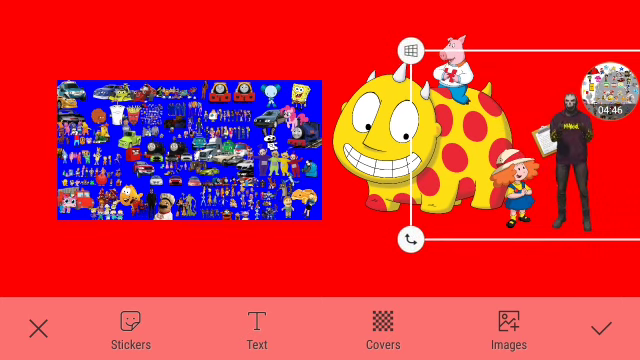
mouse_move(440, 150)
left_mouse_down()
mouse_move(160, 210)
mouse_move(20, 200)
left_mouse_up()
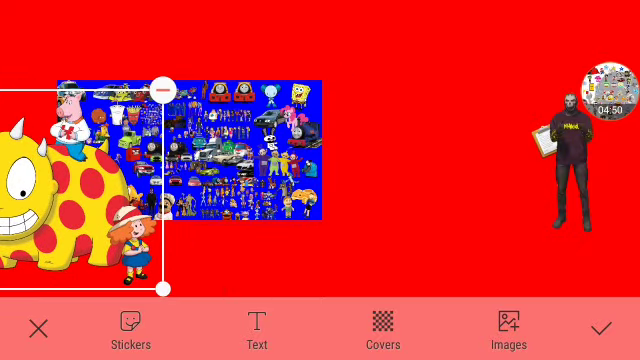
left_click_drag(570, 160, 340, 150)
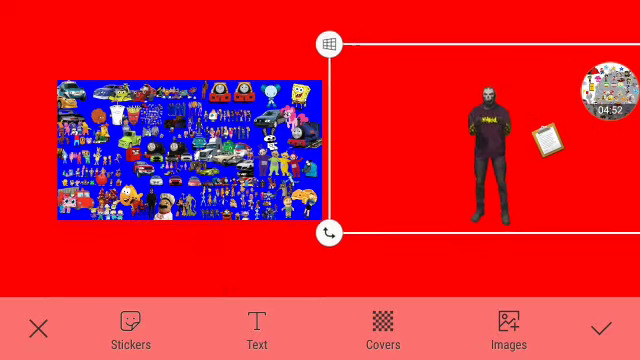
left_click(548, 140)
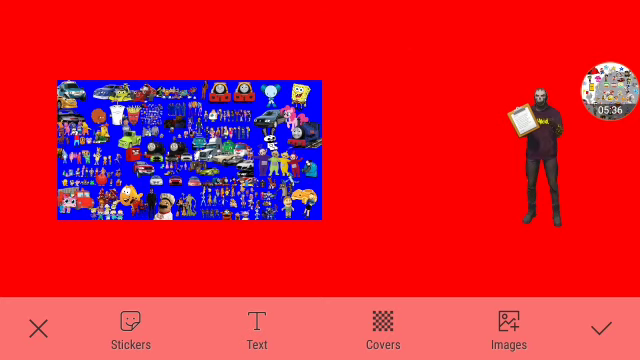
left_click(610, 92)
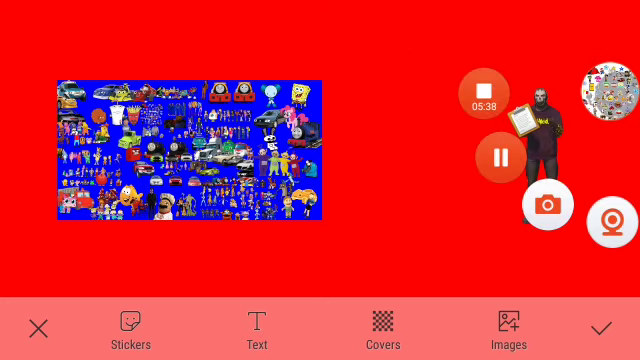